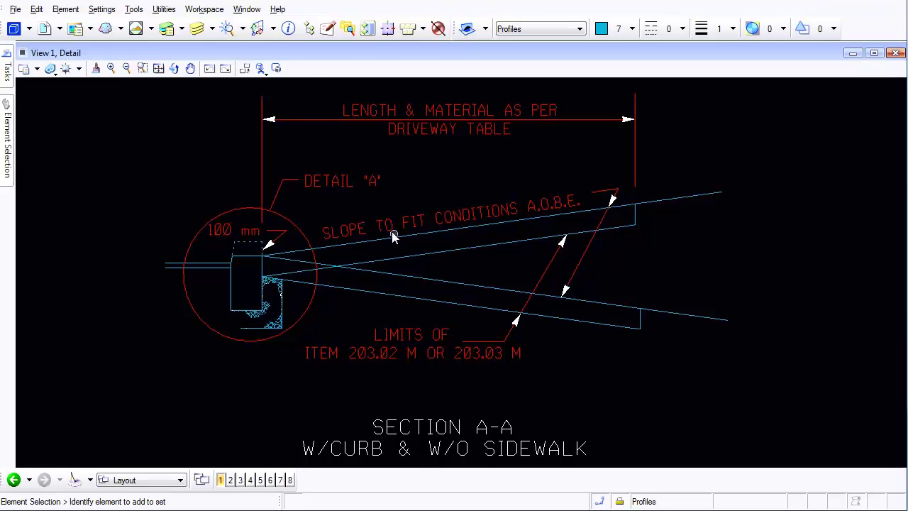
# - Bring up MicroStation's Key-in window via the Key-in button and Utilities > Key-in
pyautogui.click(407, 29)
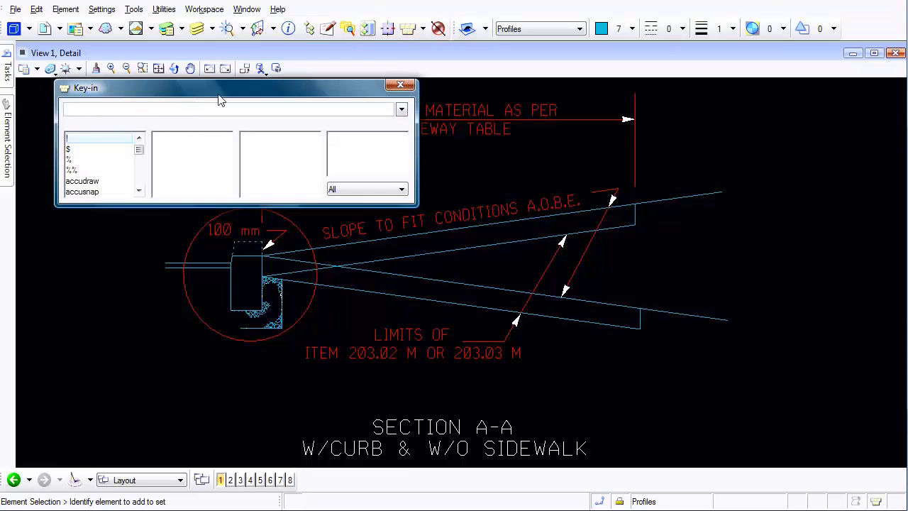
pyautogui.click(164, 9)
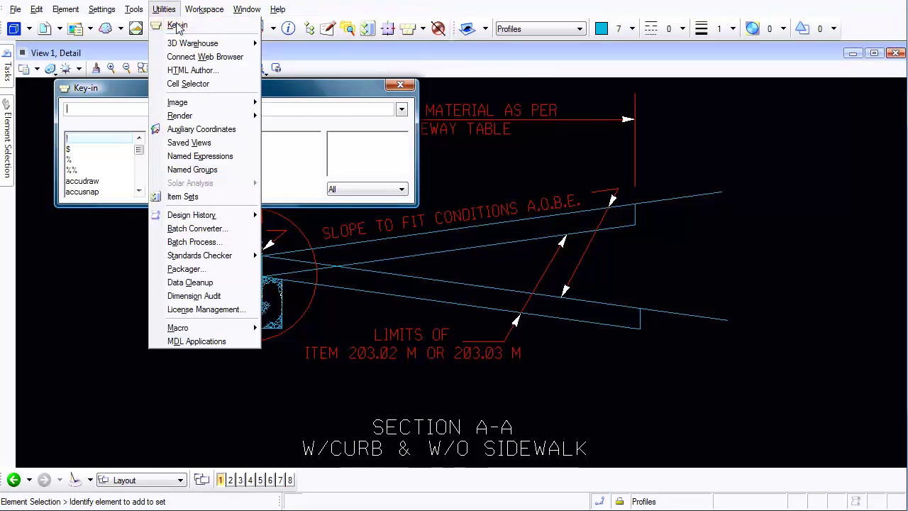
pyautogui.click(177, 26)
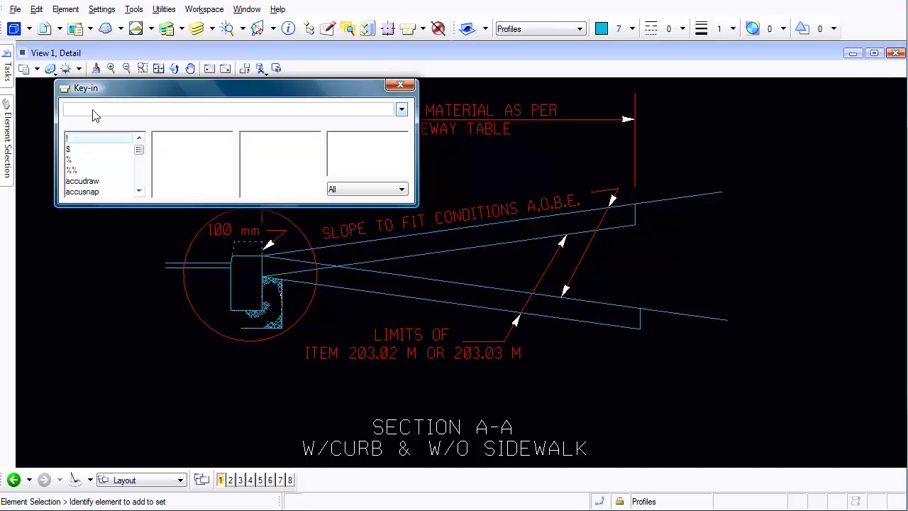
# - Build the key-in 'view on 5' from the view, on and 5 lists and run it
pyautogui.write('v')
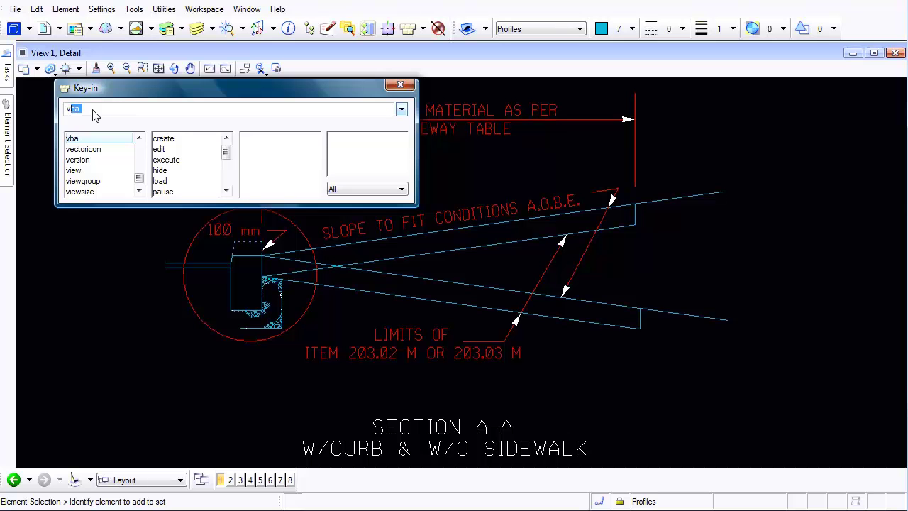
pyautogui.write('iew')
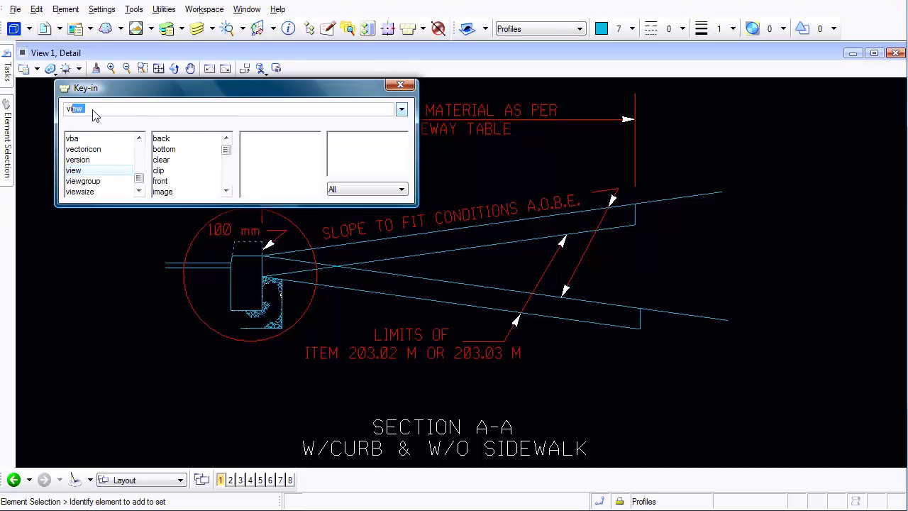
pyautogui.click(83, 174)
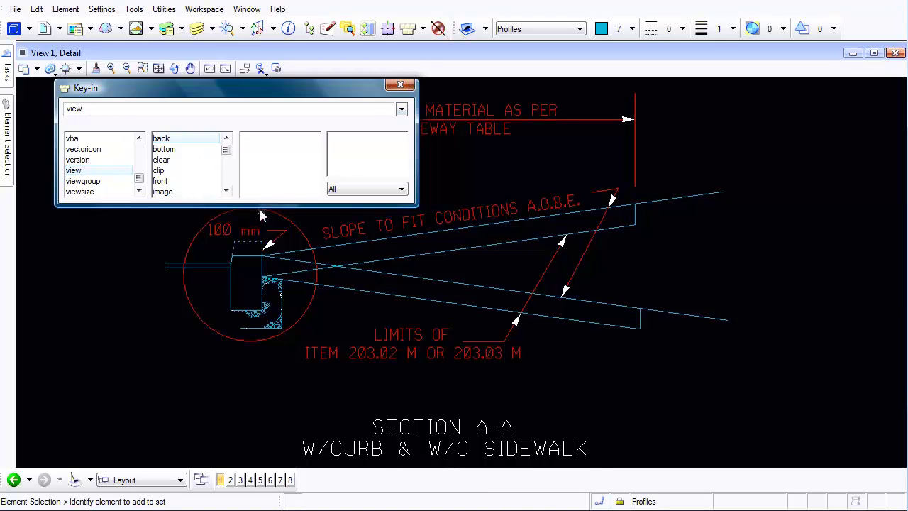
pyautogui.click(226, 181)
pyautogui.click(226, 178)
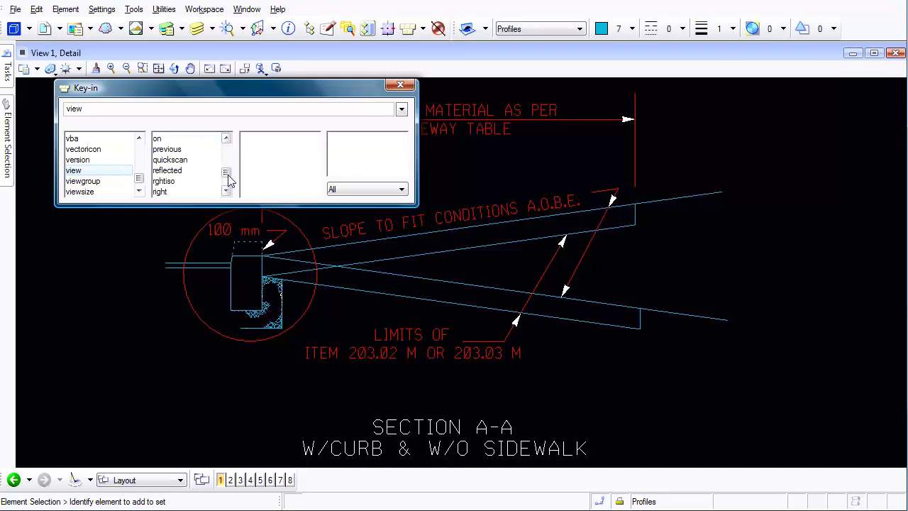
pyautogui.click(160, 140)
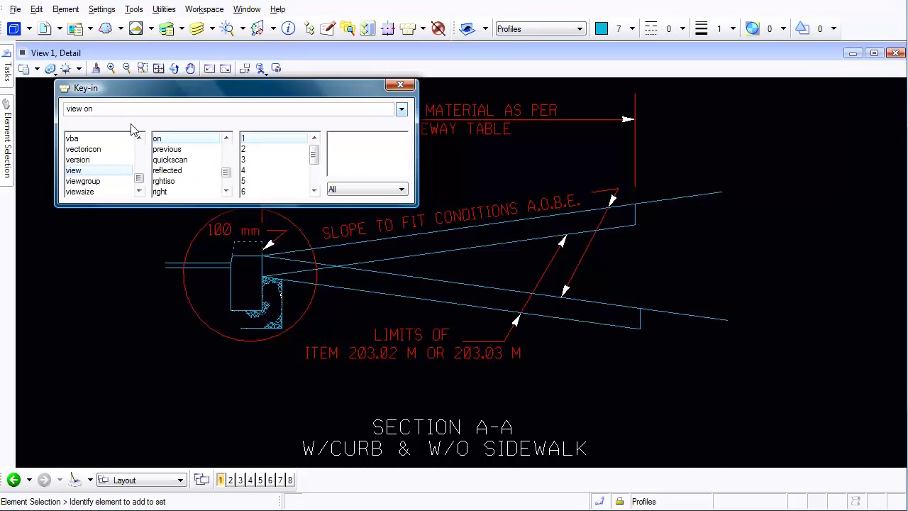
pyautogui.click(243, 181)
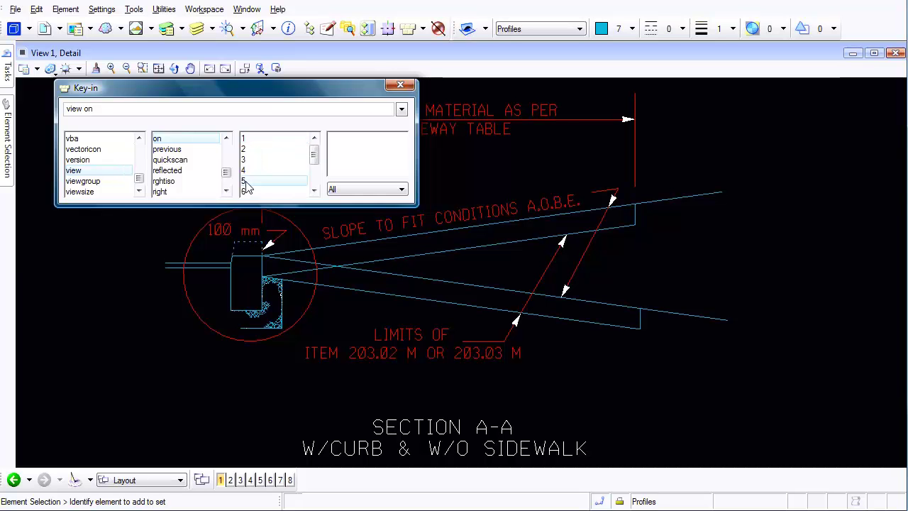
pyautogui.click(136, 113)
pyautogui.press('Return')
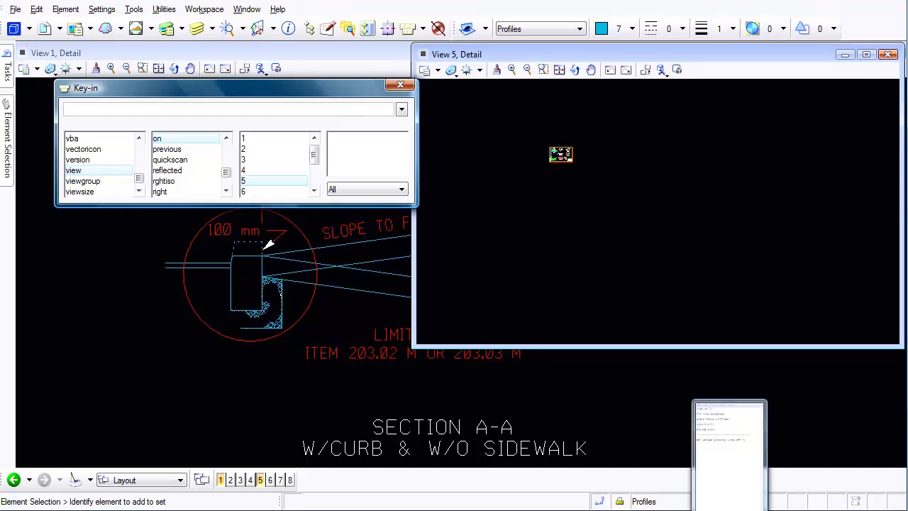
# - Review Notepad's script lines: view on 5, fit view extended, place fence allfiles, xy=0,0,0,5, dialog plot
pyautogui.click(730, 454)
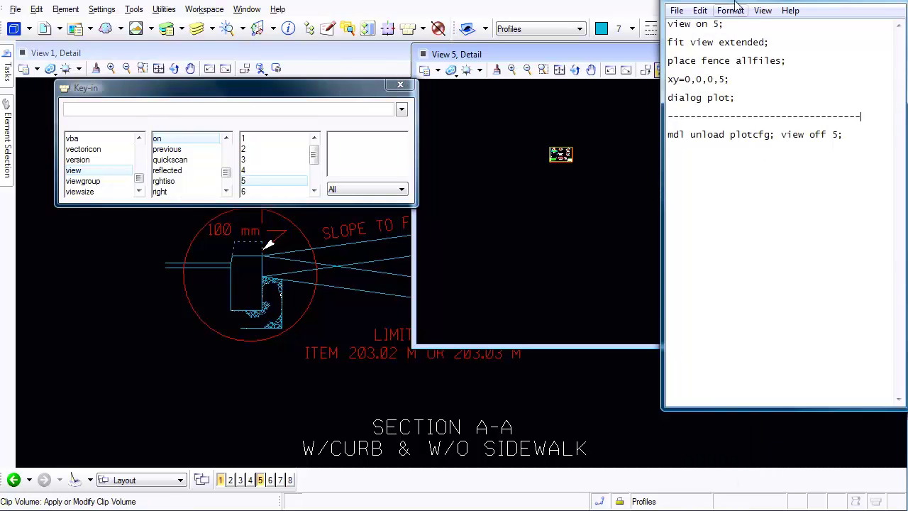
pyautogui.moveTo(709, 3); pyautogui.dragTo(692, 27)
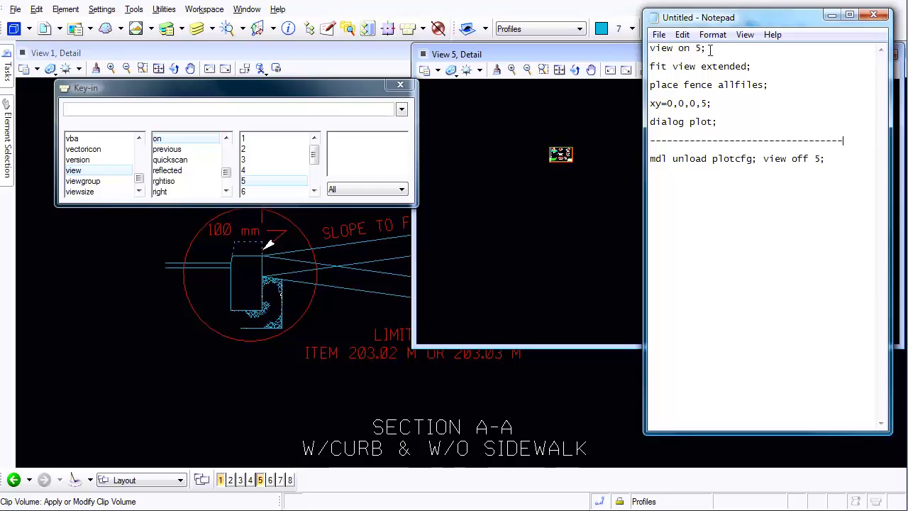
pyautogui.moveTo(709, 48); pyautogui.dragTo(648, 48)
pyautogui.hotkey('ctrl', 'c')
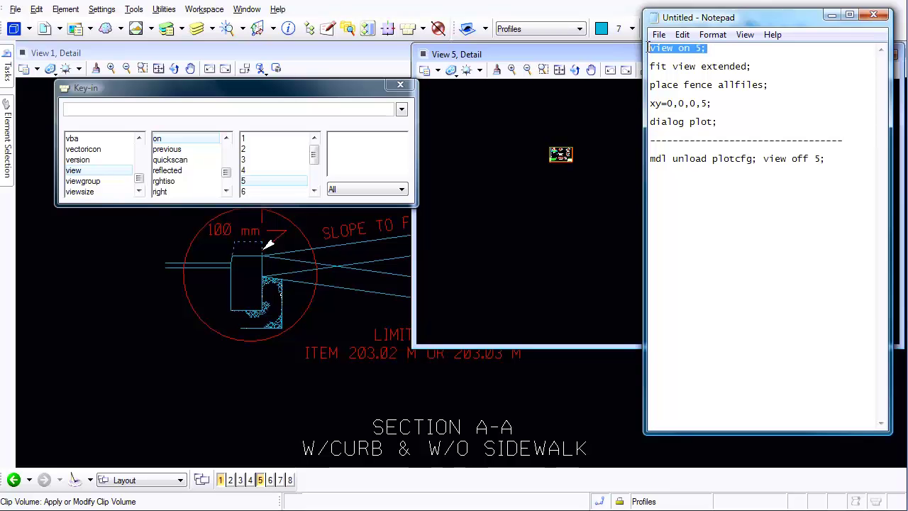
pyautogui.moveTo(755, 67); pyautogui.dragTo(649, 66)
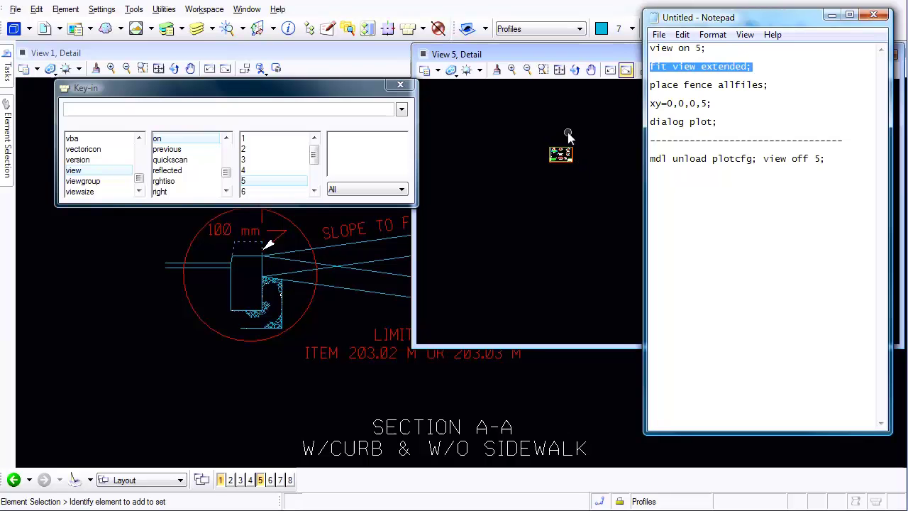
pyautogui.moveTo(769, 86); pyautogui.dragTo(643, 86)
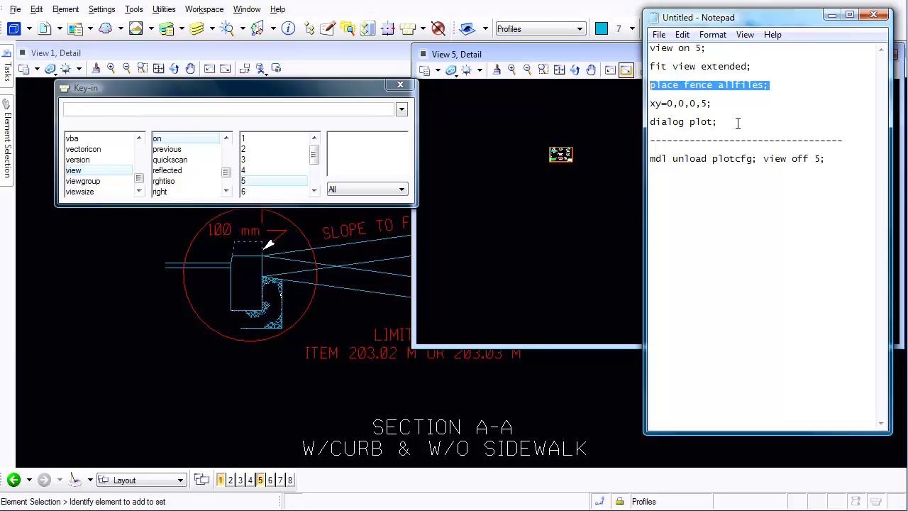
pyautogui.moveTo(712, 104); pyautogui.dragTo(647, 103)
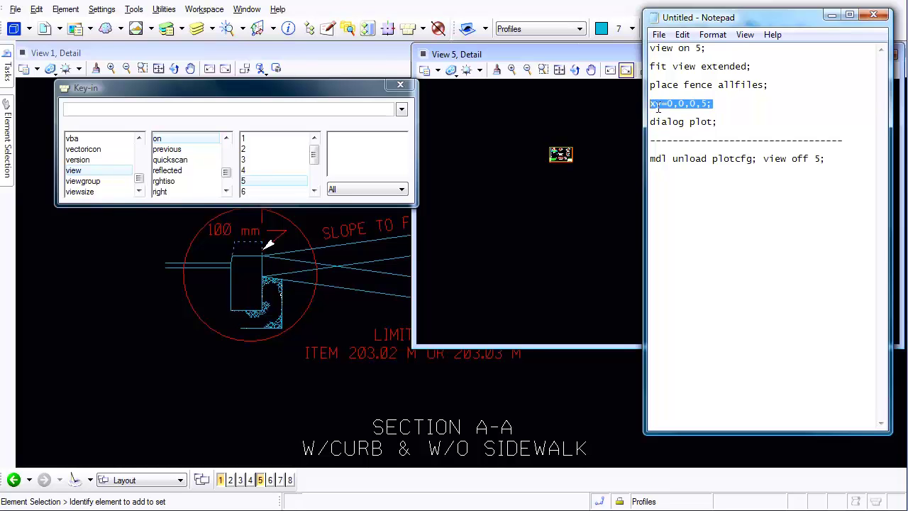
pyautogui.moveTo(651, 105); pyautogui.dragTo(661, 104)
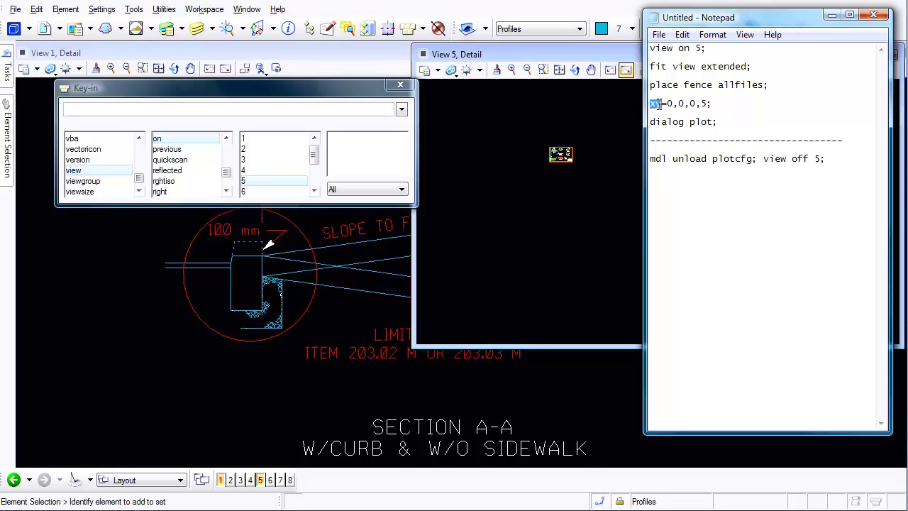
pyautogui.doubleClick(704, 104)
pyautogui.moveTo(720, 122); pyautogui.dragTo(650, 123)
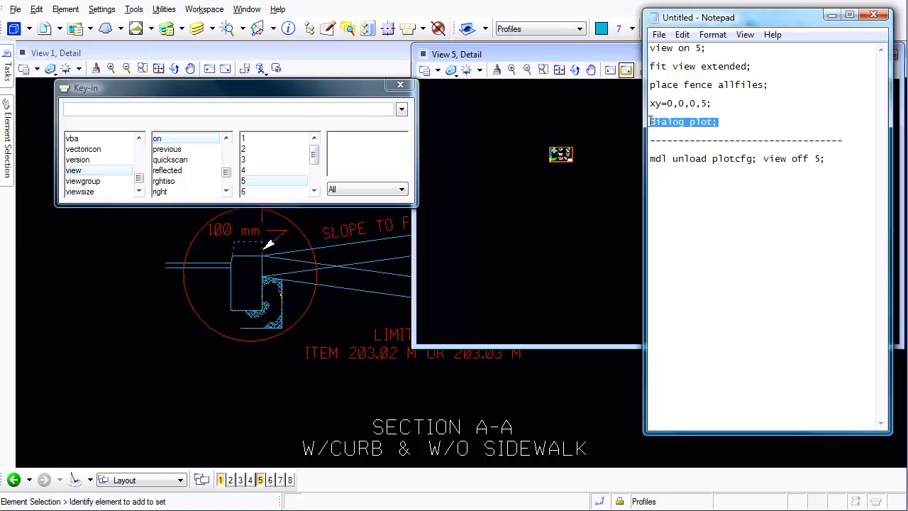
# - Delete the line breaks so view on 5 through dialog plot; form one semicolon-separated line
pyautogui.click(710, 48)
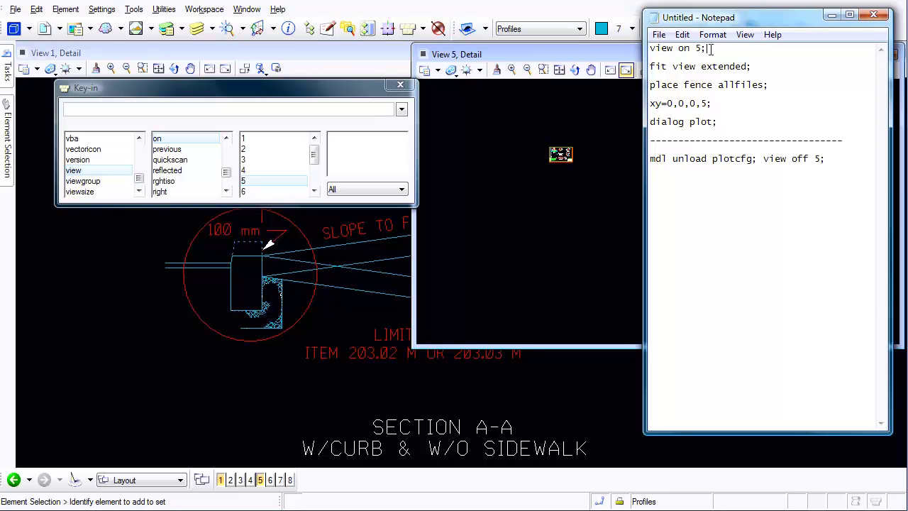
pyautogui.press('Delete')
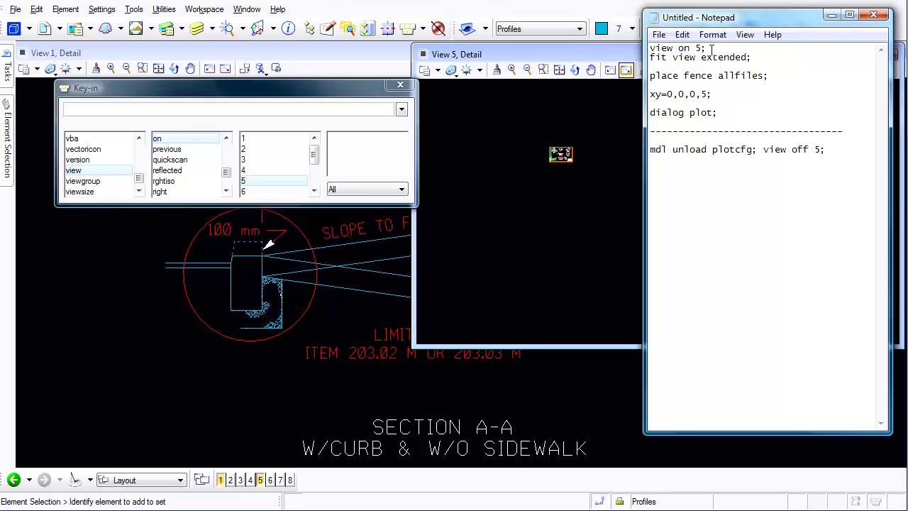
pyautogui.press('Delete')
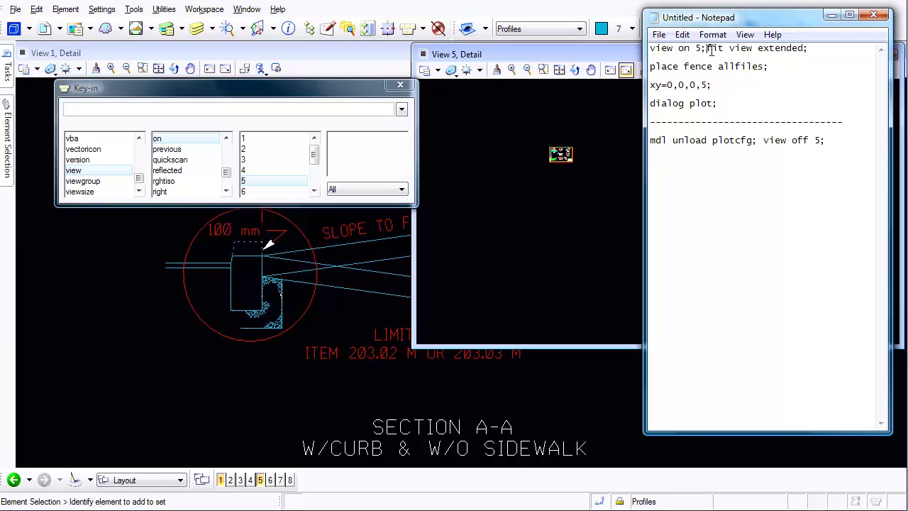
pyautogui.click(812, 48)
pyautogui.press('Delete')
pyautogui.press('Delete')
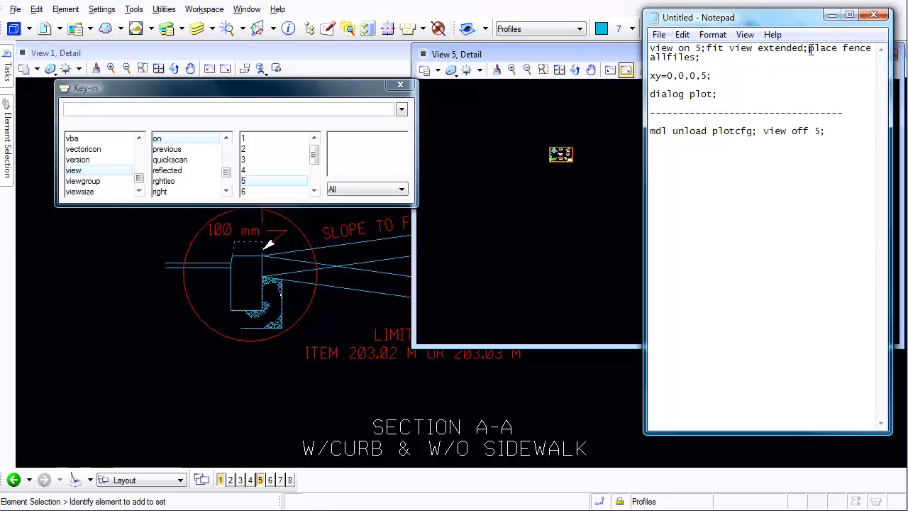
pyautogui.click(725, 57)
pyautogui.press('Delete')
pyautogui.press('Delete')
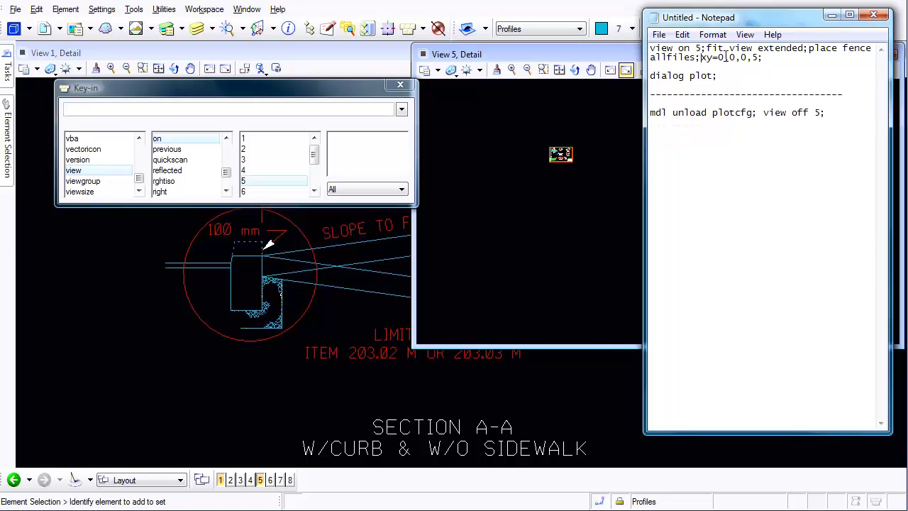
pyautogui.click(768, 58)
pyautogui.press('Delete')
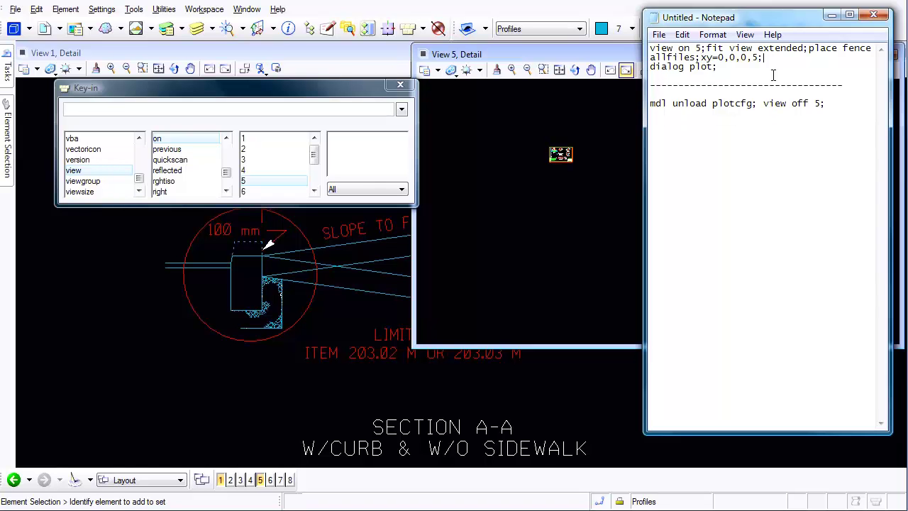
pyautogui.press('Delete')
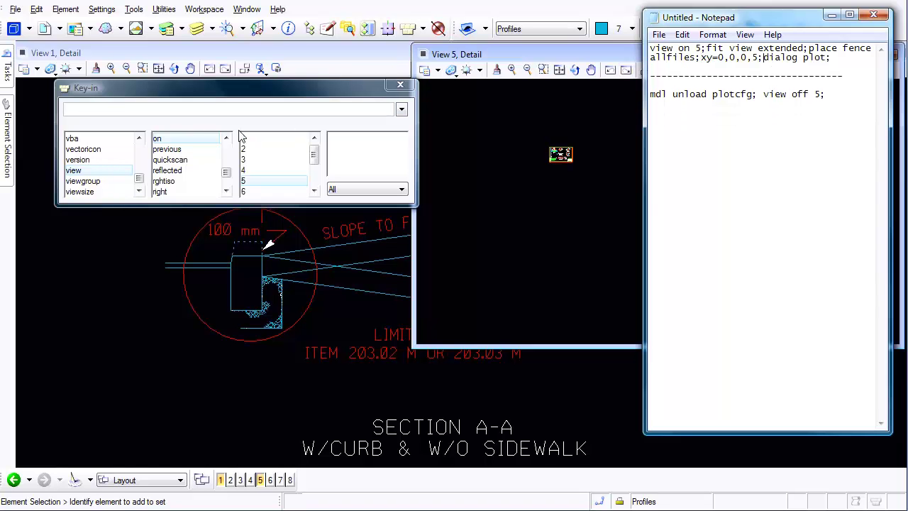
# - Recall 'view on 5' into the Key-in field and copy that text
pyautogui.click(150, 99)
pyautogui.hotkey('ctrl', 'v')
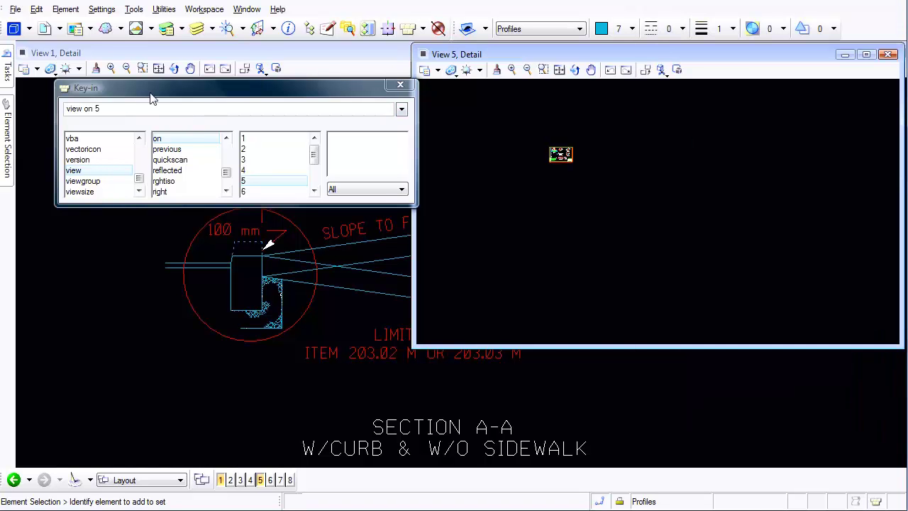
pyautogui.tripleClick(91, 116)
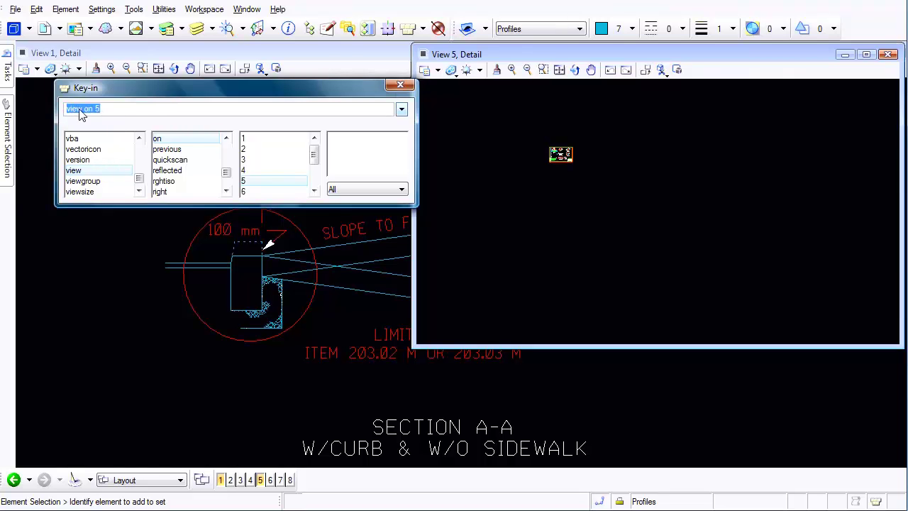
pyautogui.rightClick(89, 103)
pyautogui.click(110, 123)
# - Copy the full joined command string from Notepad
pyautogui.moveTo(731, 506)
pyautogui.click(731, 447)
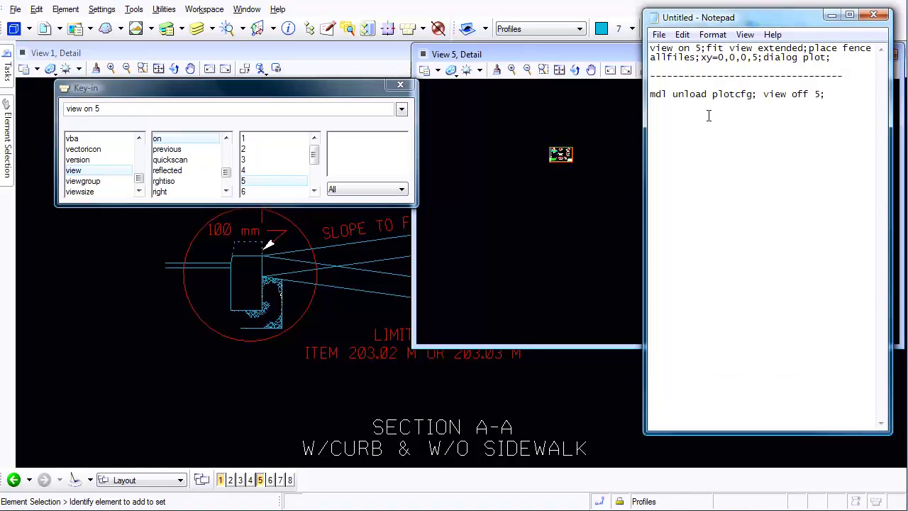
pyautogui.moveTo(831, 58); pyautogui.dragTo(650, 48)
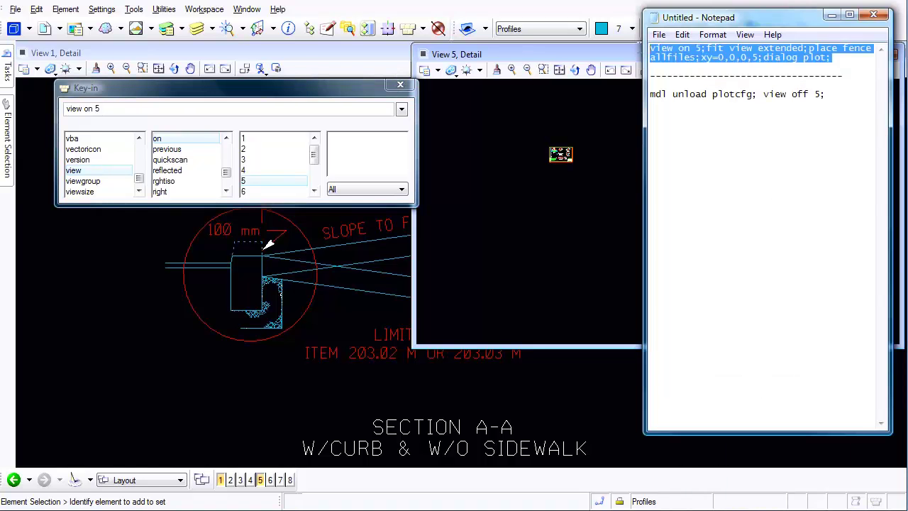
pyautogui.rightClick(674, 55)
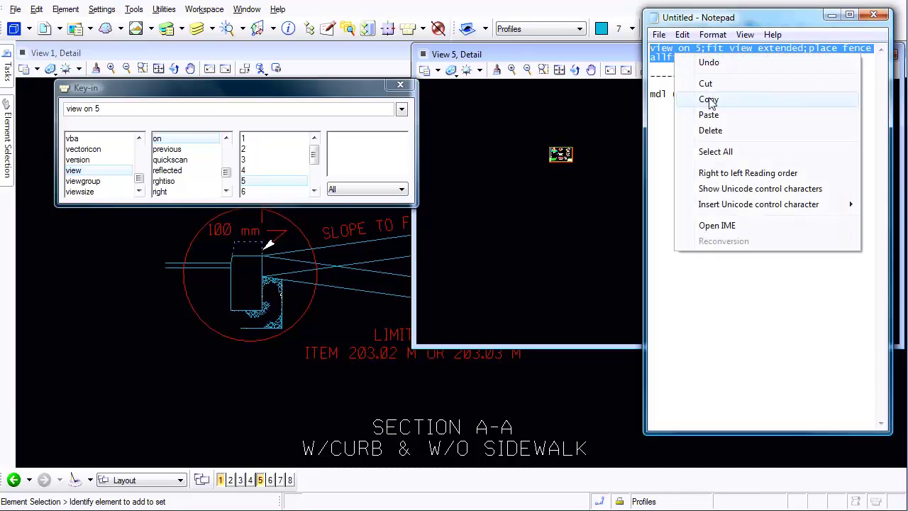
pyautogui.click(712, 99)
# - Paste the copied string over 'view on 5' in the Key-in field
pyautogui.click(137, 115)
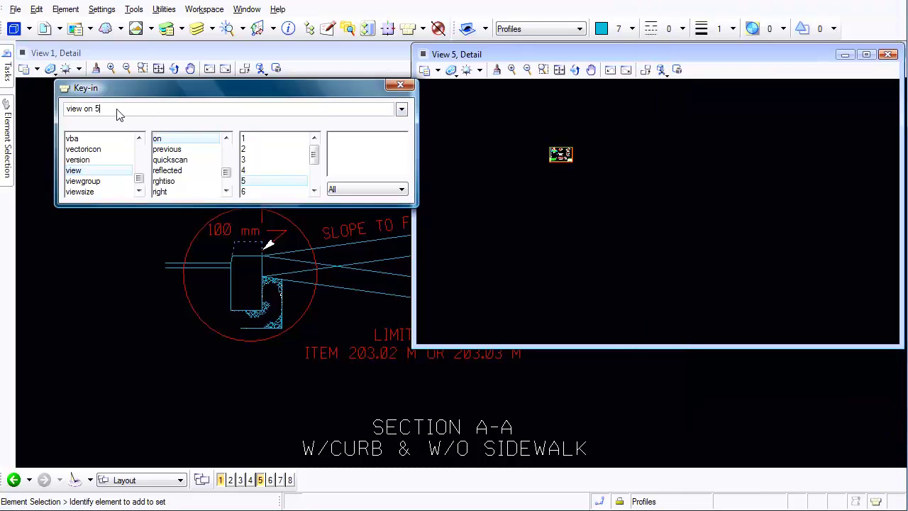
pyautogui.moveTo(110, 115); pyautogui.dragTo(64, 115)
pyautogui.rightClick(89, 114)
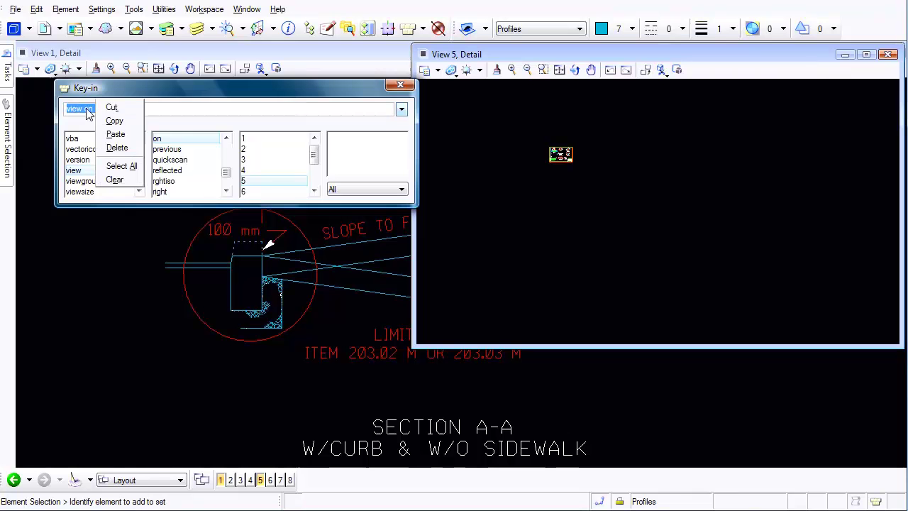
pyautogui.click(115, 135)
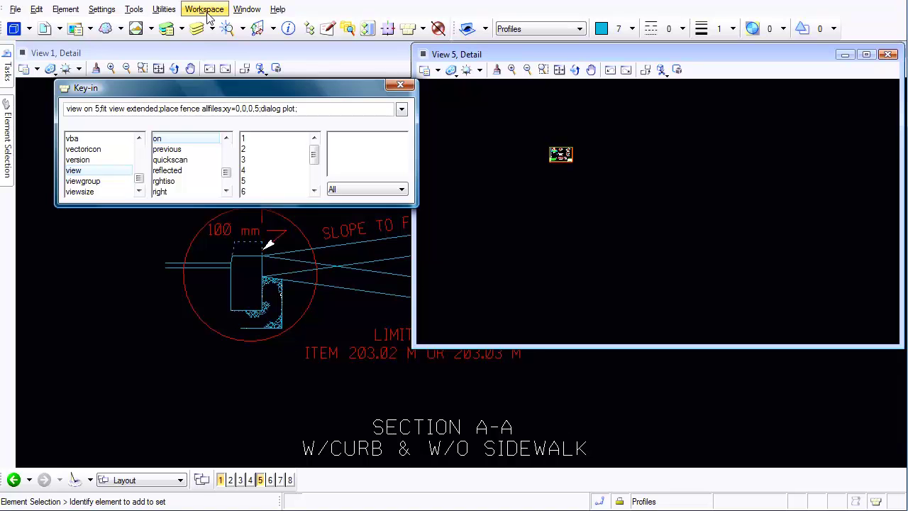
# - In MyMenu.mnu Function Keys, replace F1's help action with the pasted plotting command string
pyautogui.click(208, 17)
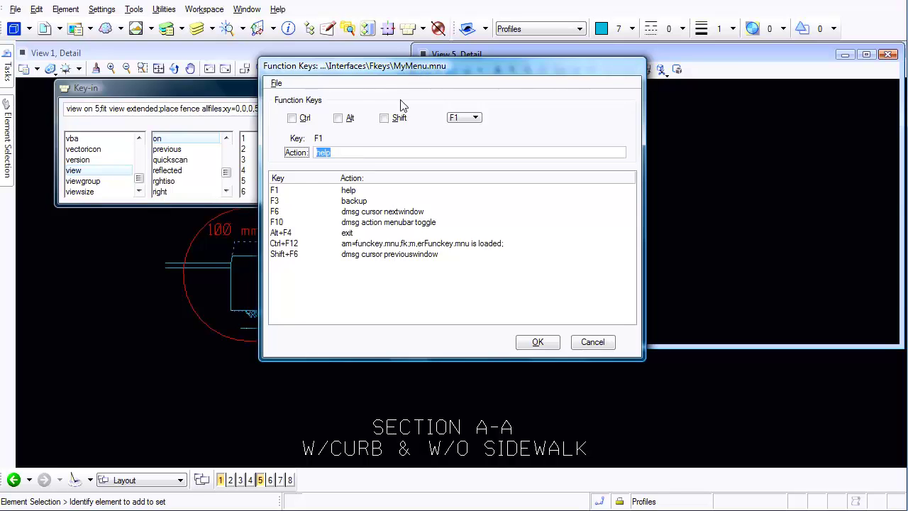
pyautogui.click(298, 196)
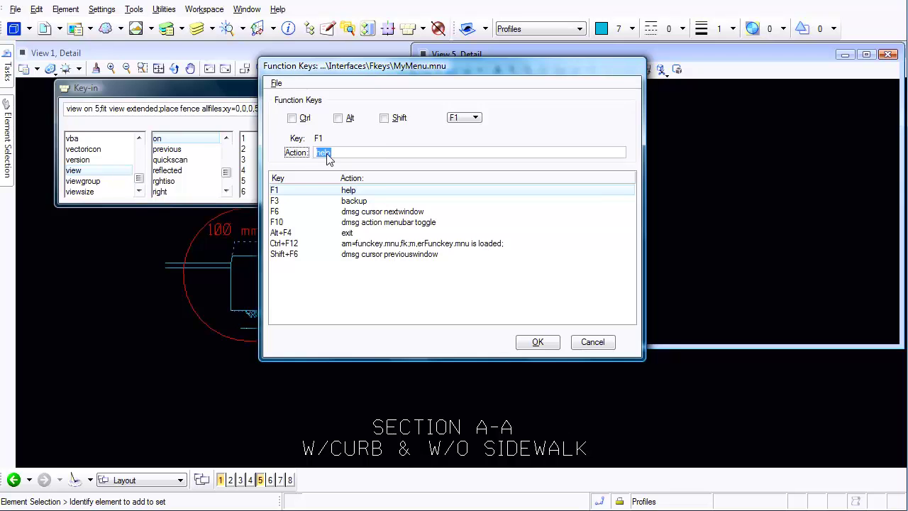
pyautogui.rightClick(327, 157)
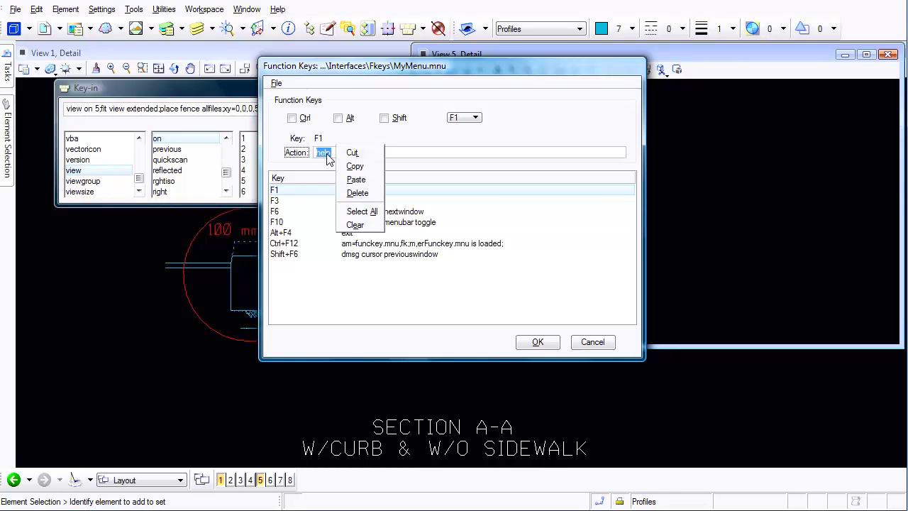
pyautogui.click(356, 179)
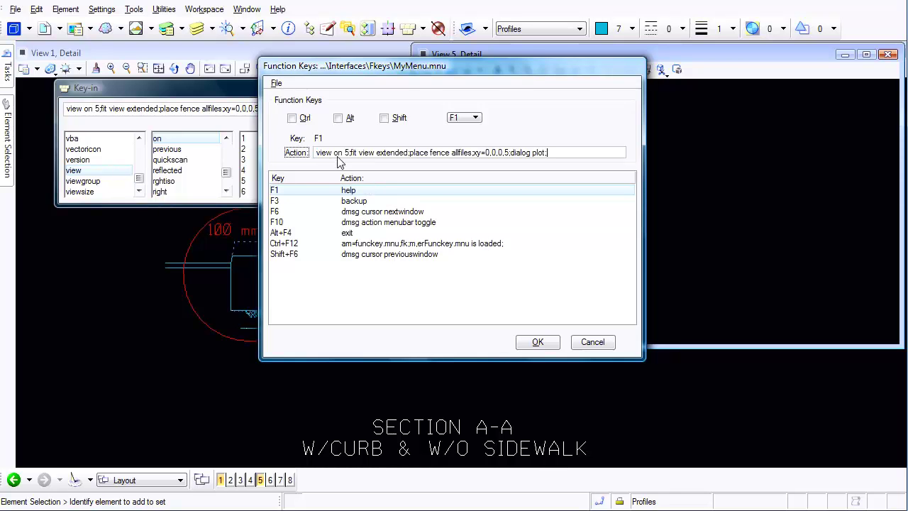
# - Save F1's action, close View 5, and test F1 to refit View 5 and open fence printing
pyautogui.click(538, 343)
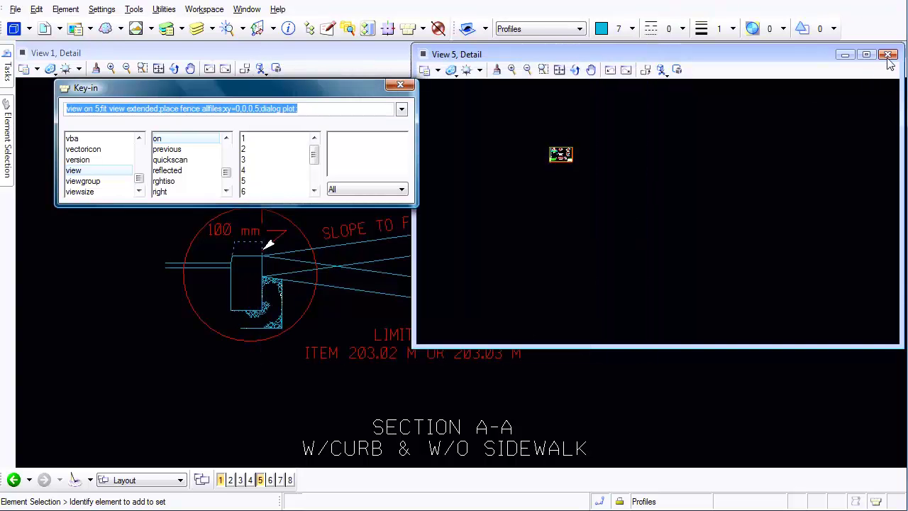
pyautogui.click(891, 59)
pyautogui.hotkey('alt', 'Tab')
pyautogui.hotkey('alt', 'Tab')
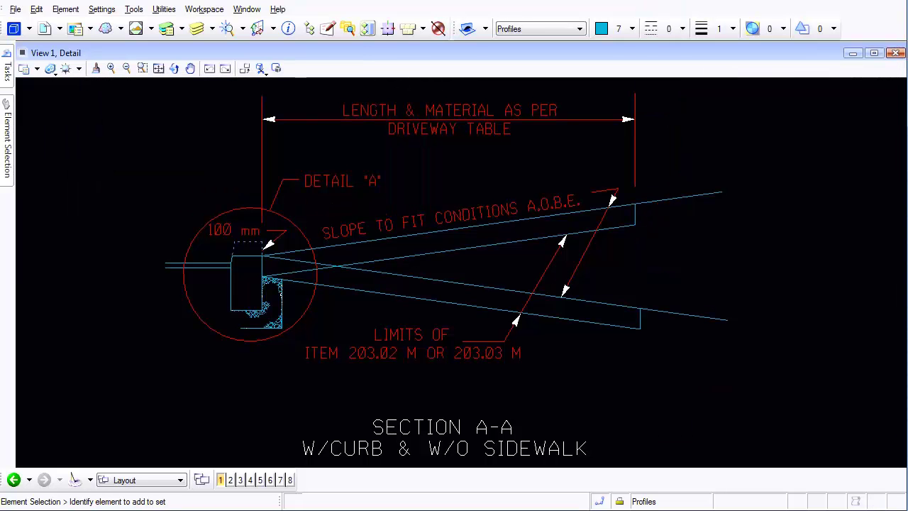
pyautogui.press('F1')
pyautogui.click(695, 165)
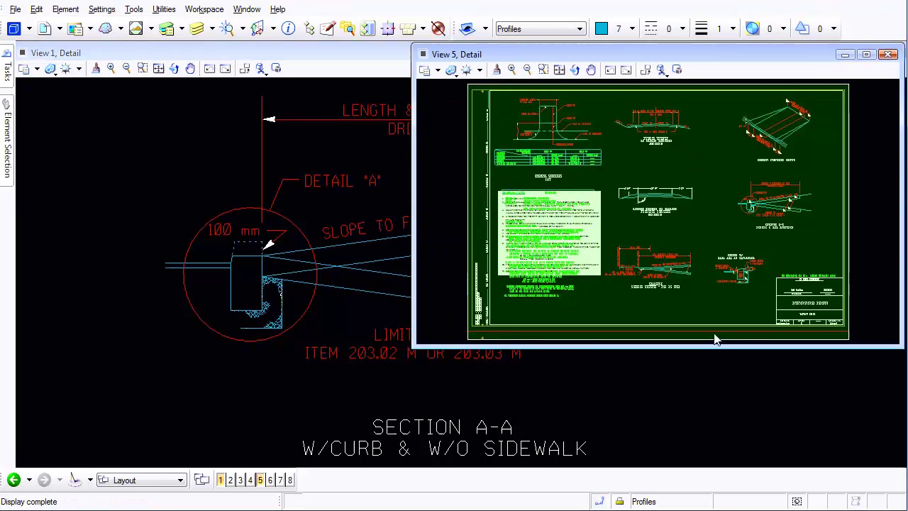
pyautogui.hotkey('ctrl', 'p')
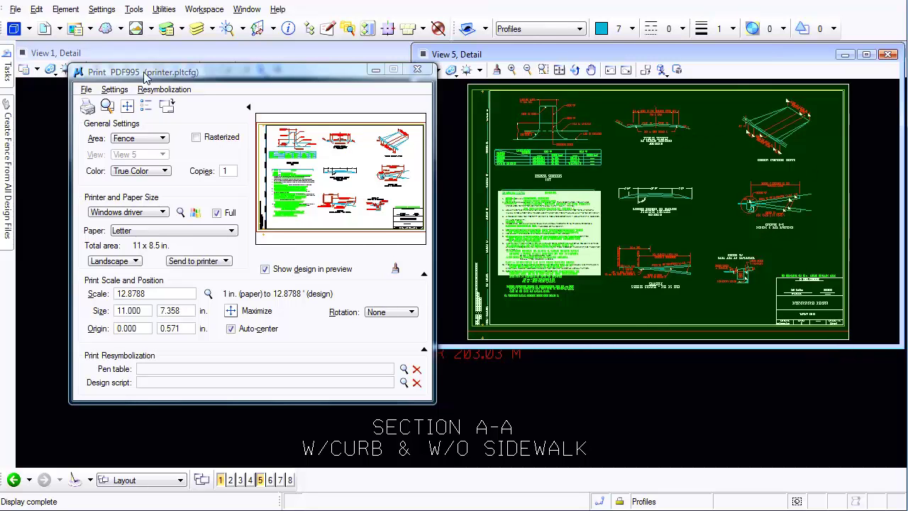
pyautogui.click(114, 140)
# - Close the Print dialog and reopen MyMenu.mnu's Function Keys with F2 selected
pyautogui.click(417, 69)
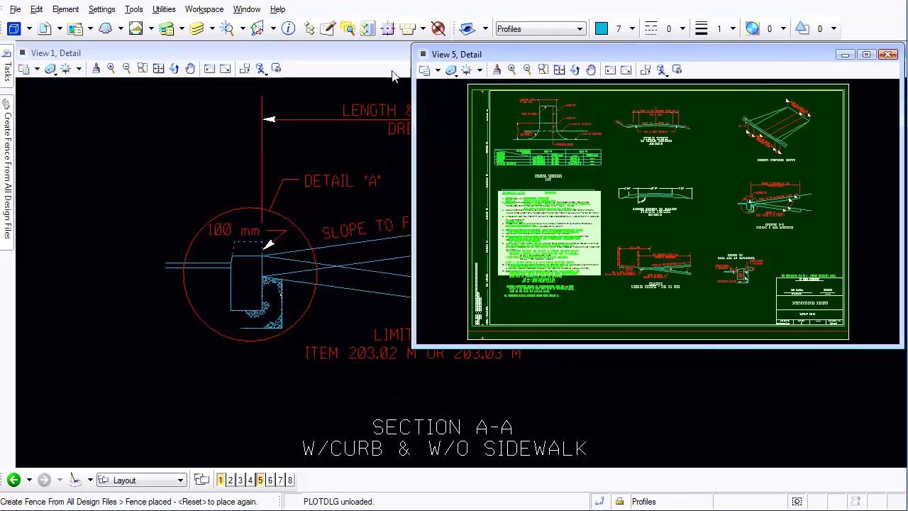
pyautogui.click(261, 68)
pyautogui.click(204, 9)
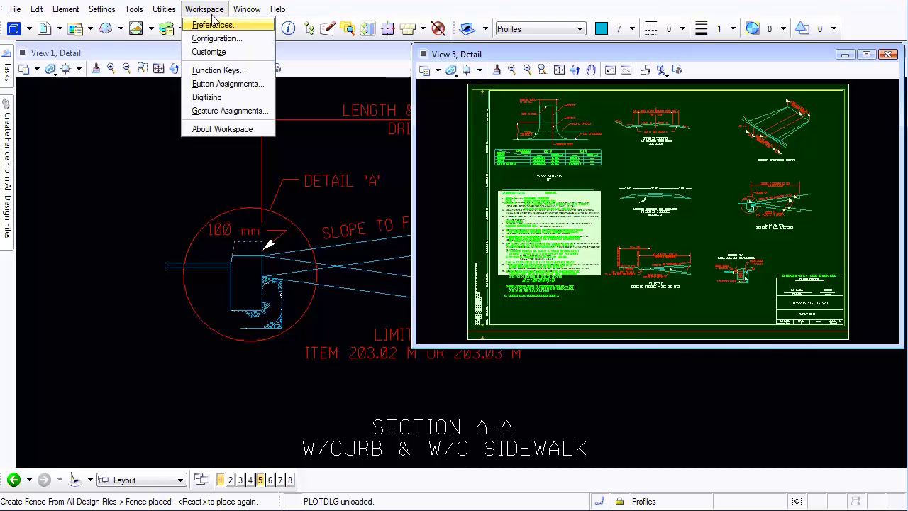
pyautogui.click(217, 70)
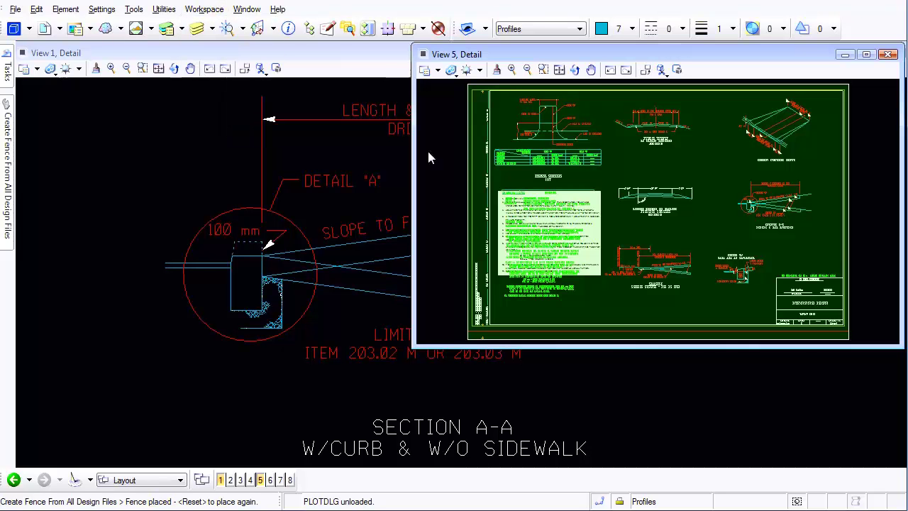
pyautogui.click(465, 118)
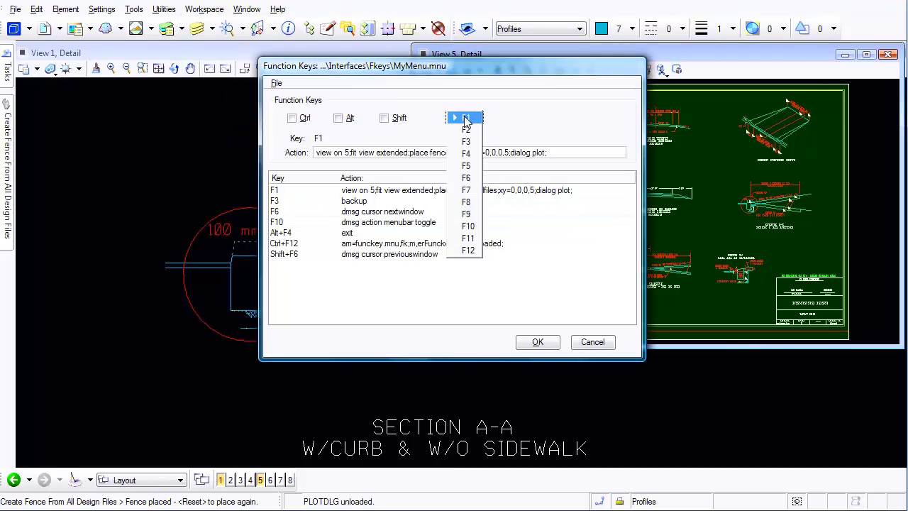
pyautogui.click(467, 135)
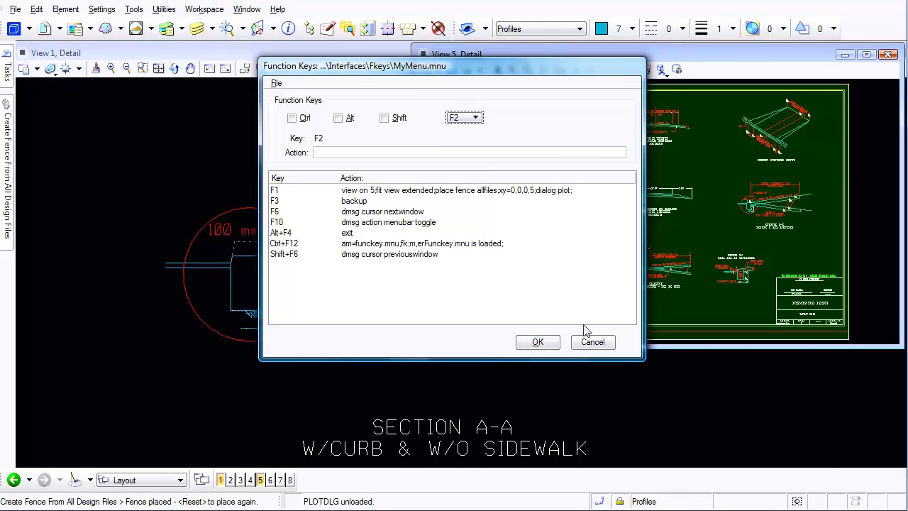
pyautogui.hotkey('alt', 'Tab')
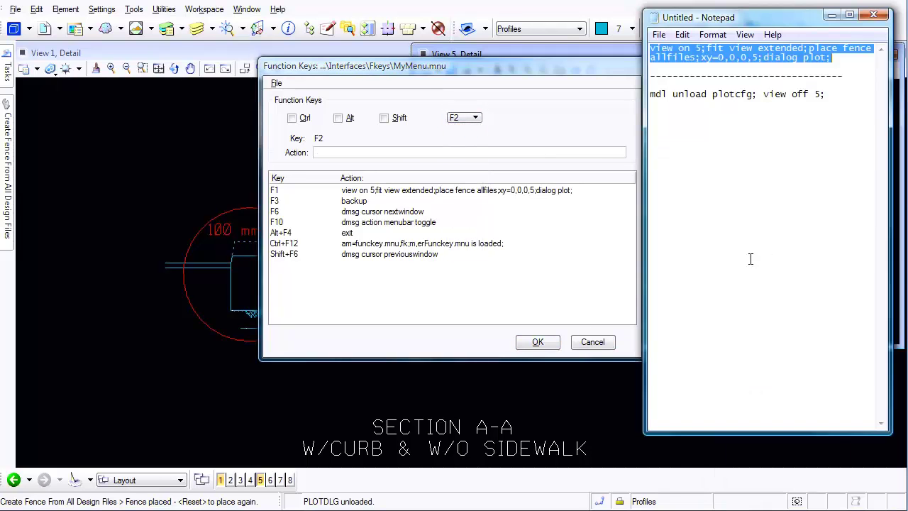
# - Copy the 'mdl unload plotcfg; view off 5;' line in Notepad
pyautogui.moveTo(826, 93); pyautogui.dragTo(644, 94)
pyautogui.rightClick(687, 93)
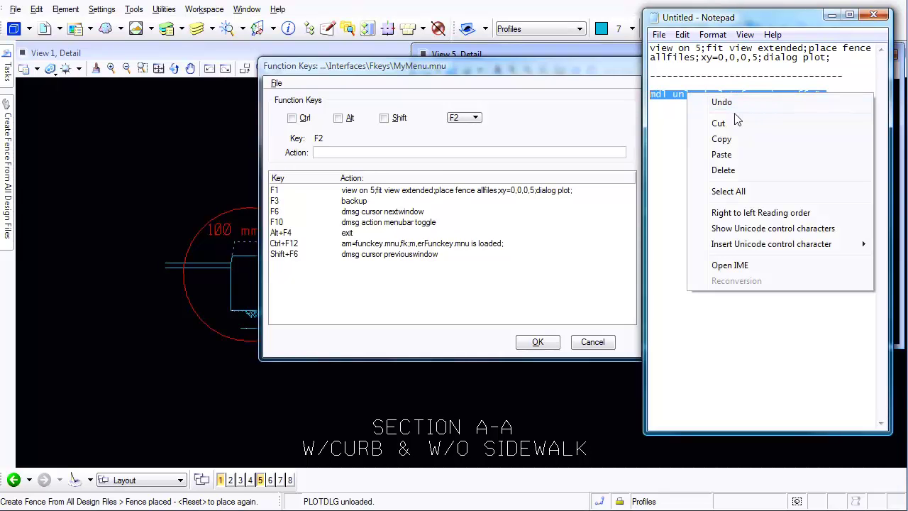
pyautogui.click(722, 139)
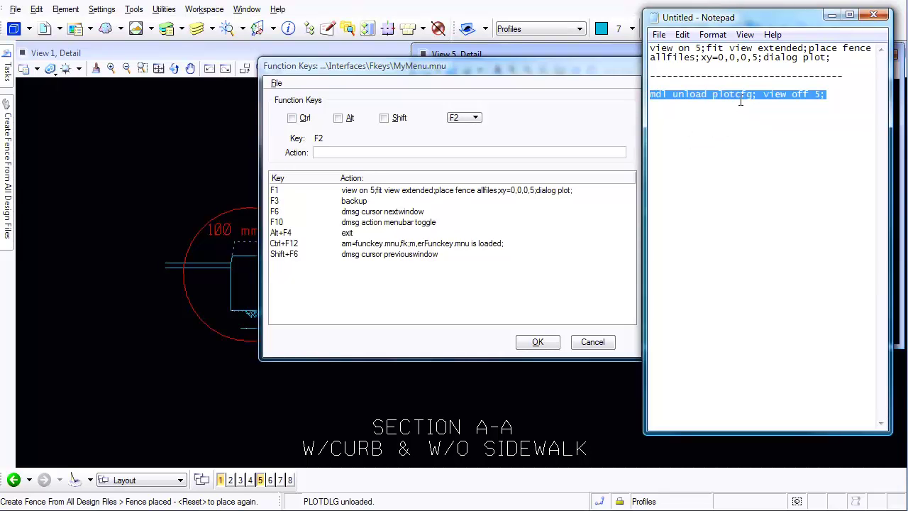
# - Change plotcfg to plotdlg and copy the corrected line
pyautogui.moveTo(735, 95); pyautogui.dragTo(740, 94)
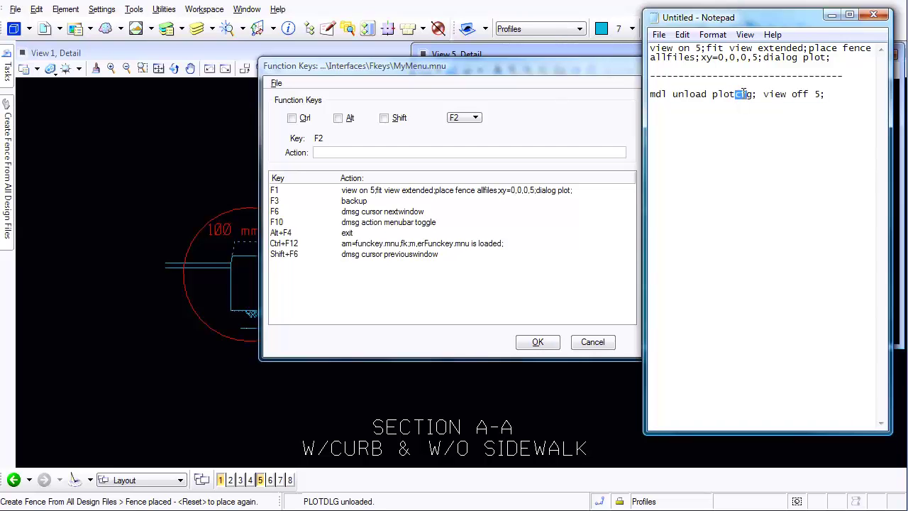
pyautogui.write('dl')
pyautogui.moveTo(827, 95); pyautogui.dragTo(648, 94)
pyautogui.rightClick(667, 98)
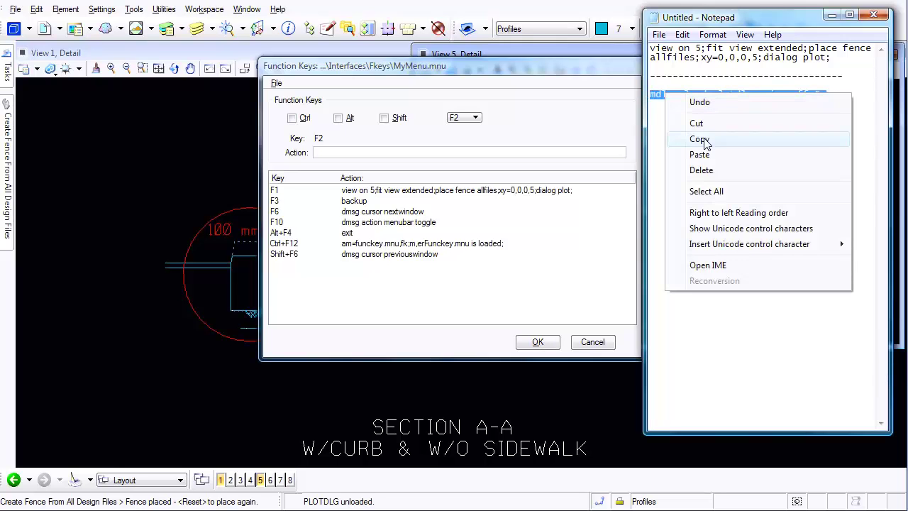
pyautogui.click(703, 139)
# - Paste 'mdl unload plotdlg; view off 5;' into F2's Action field and commit it
pyautogui.click(370, 153)
pyautogui.rightClick(367, 153)
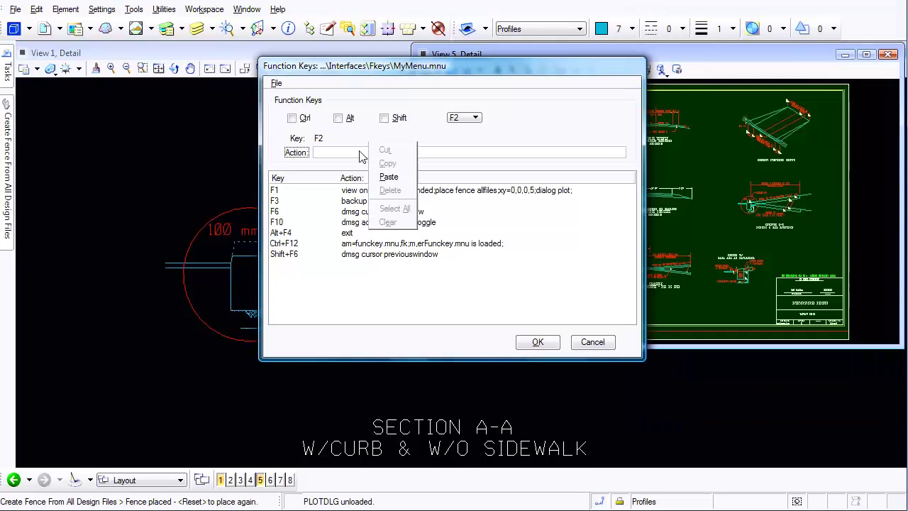
pyautogui.click(400, 177)
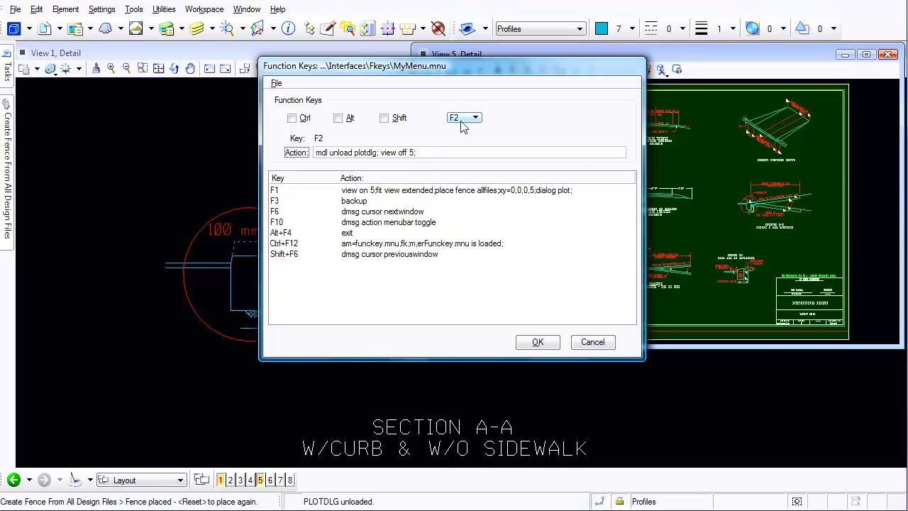
pyautogui.press('Return')
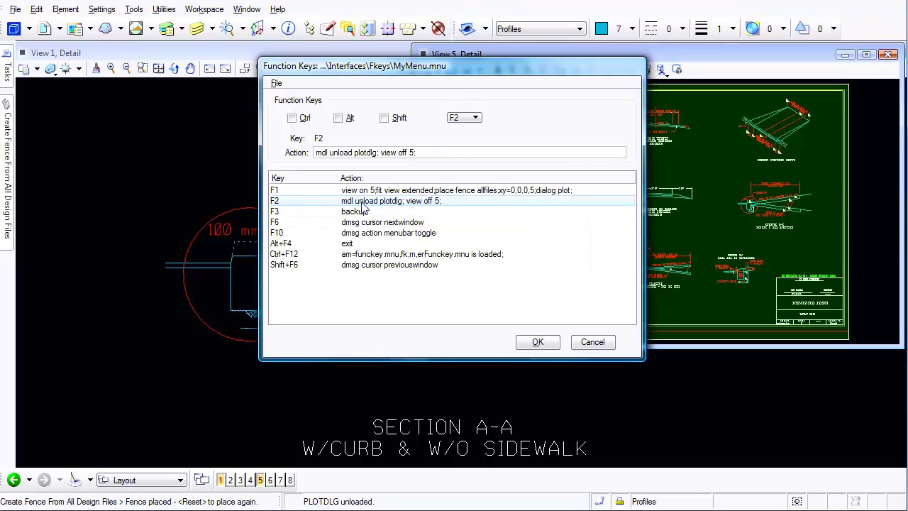
# - Save the function key assignments and test them: View 5 closes, then reopens with the Print dialog
pyautogui.click(538, 343)
pyautogui.press('F2')
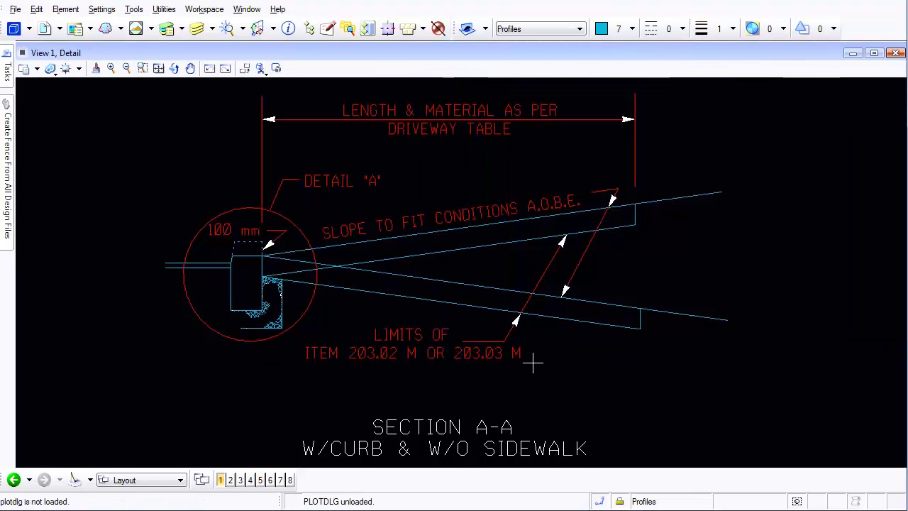
pyautogui.press('F3')
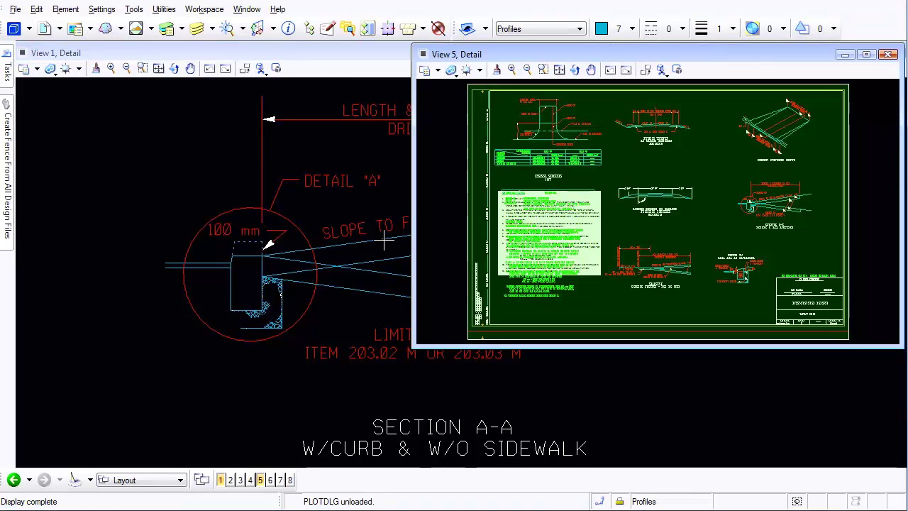
pyautogui.hotkey('ctrl', 'p')
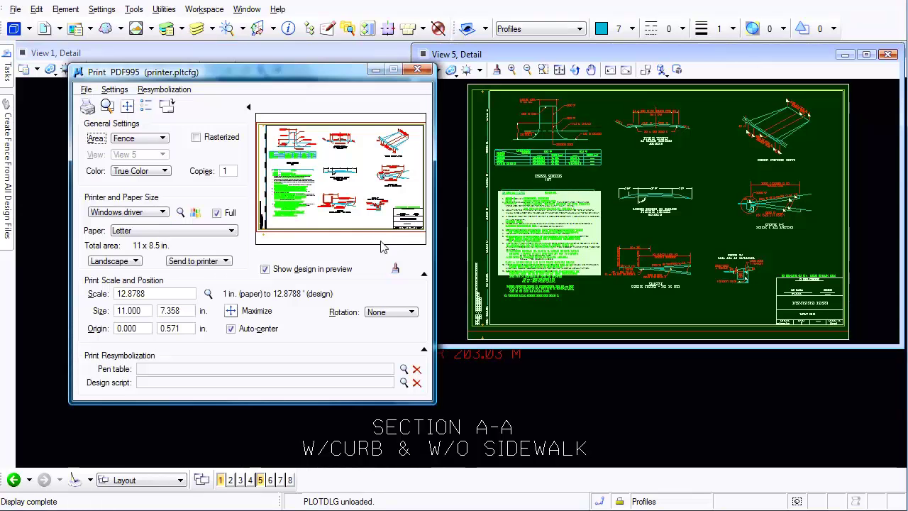